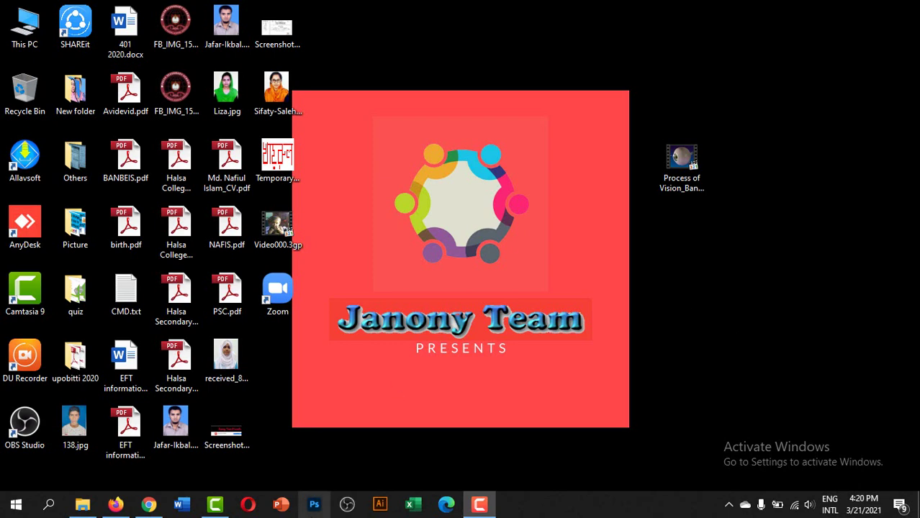
Start a blank PowerPoint presentation, delete its title and subtitle placeholders, and close Design Ideas
click(281, 505)
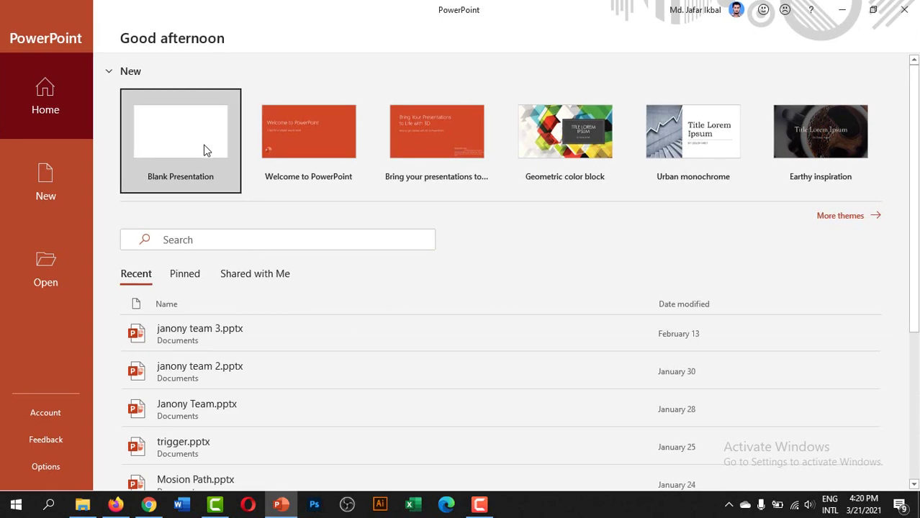
click(205, 150)
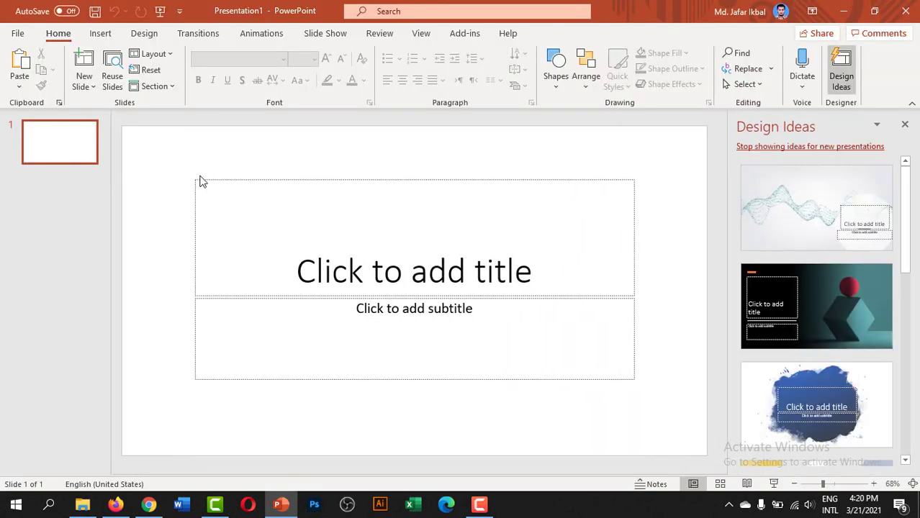
drag(176, 165, 710, 458)
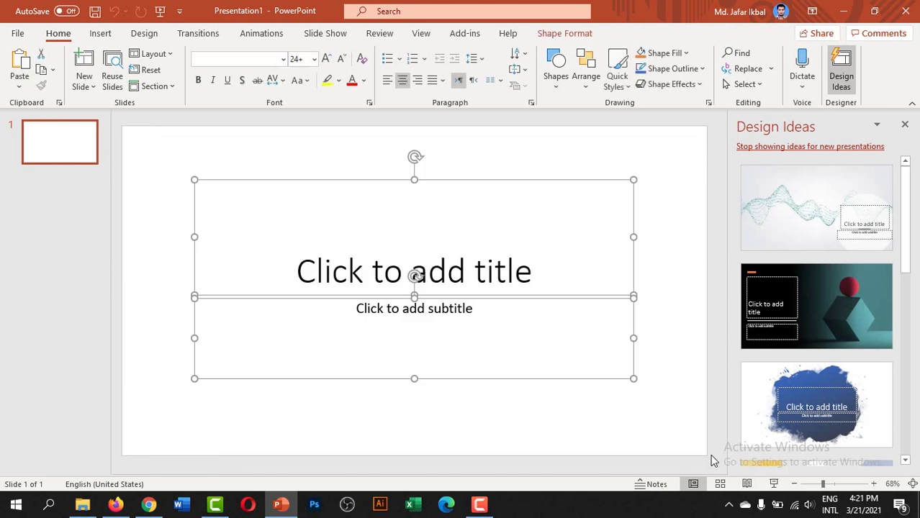
key(Delete)
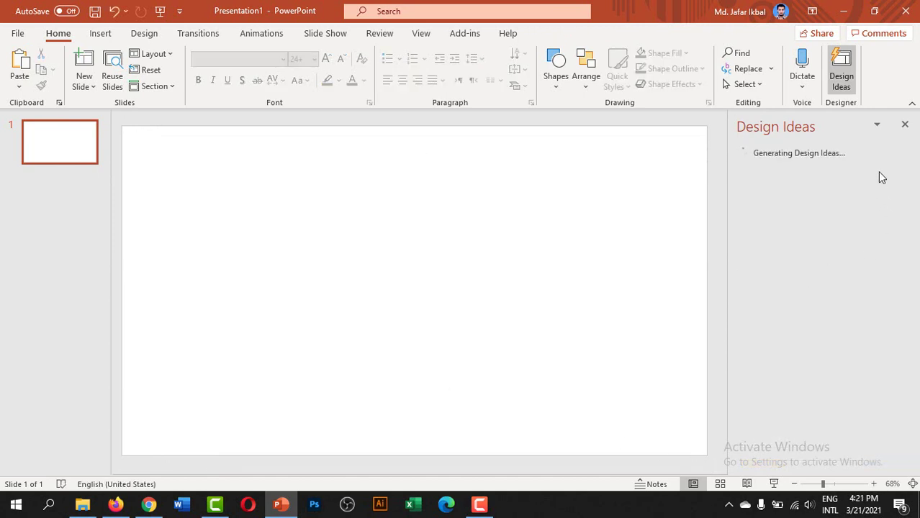
click(905, 124)
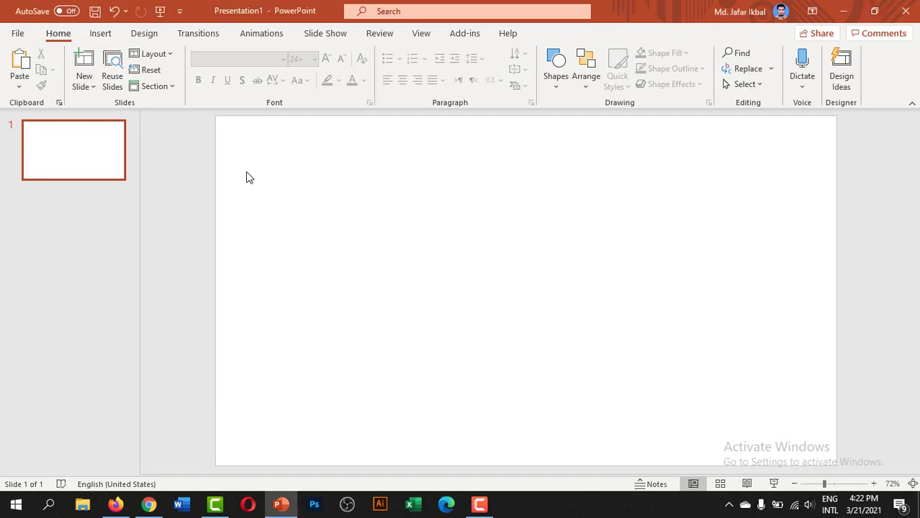
Insert videoplayback.mp4 from the Downloads folder onto the slide as a video from this PC
click(100, 38)
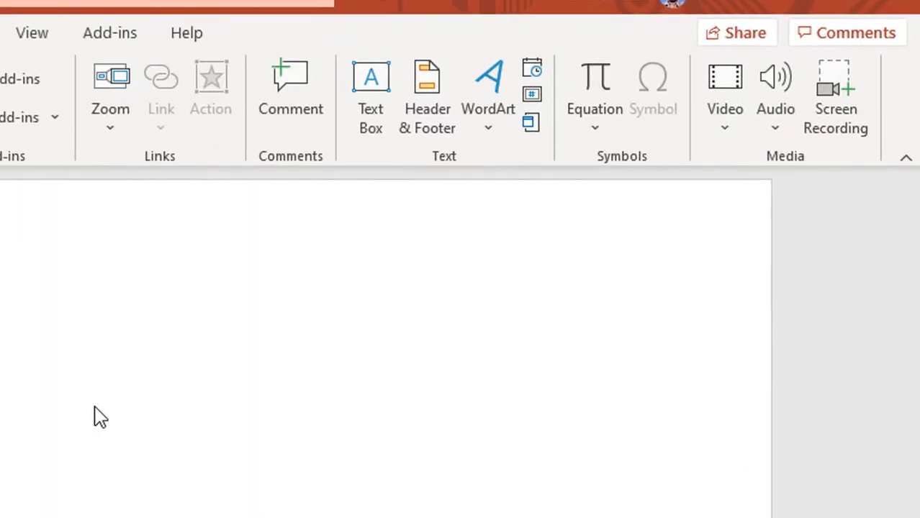
click(724, 133)
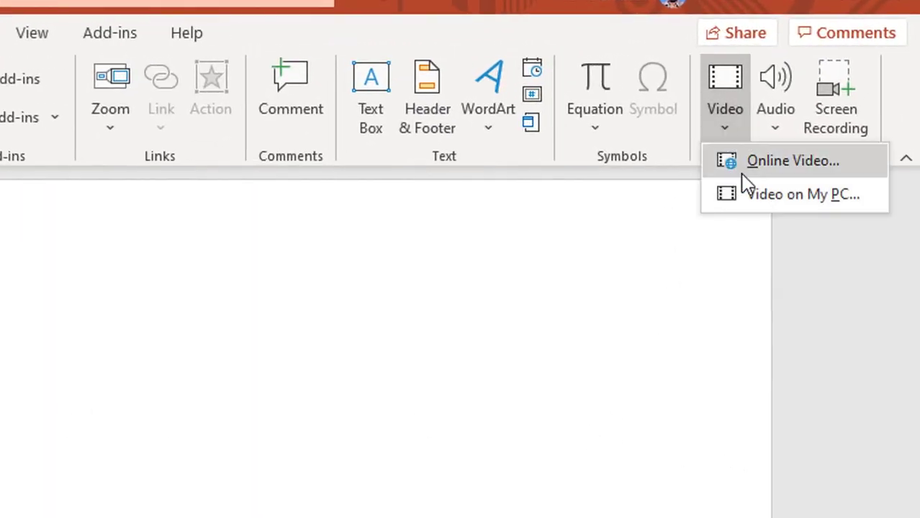
click(796, 200)
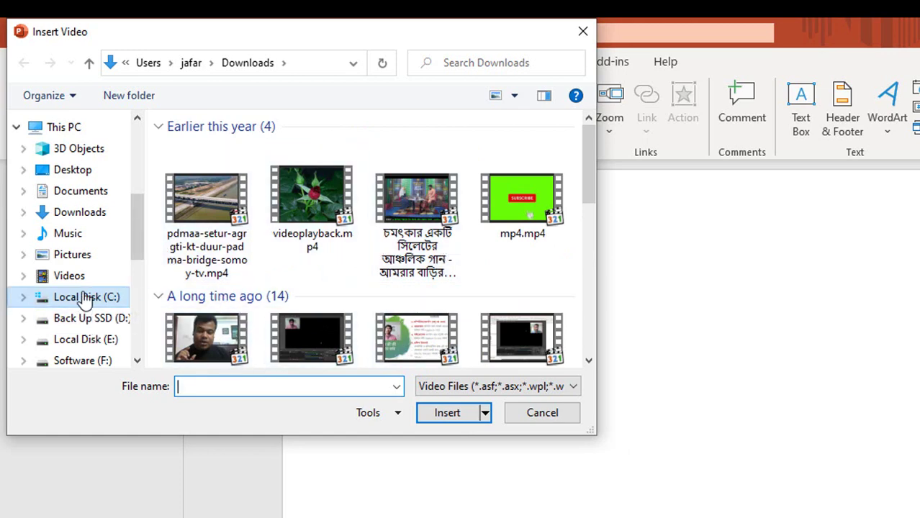
click(75, 173)
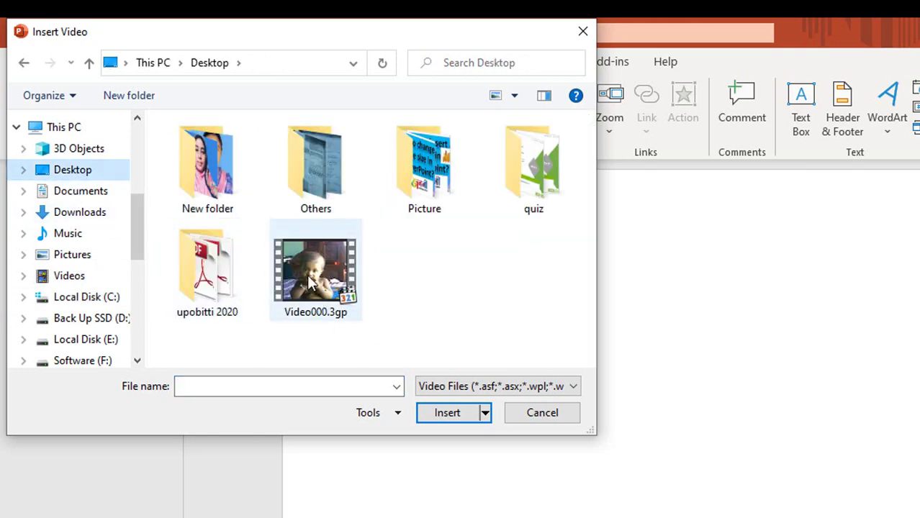
click(311, 283)
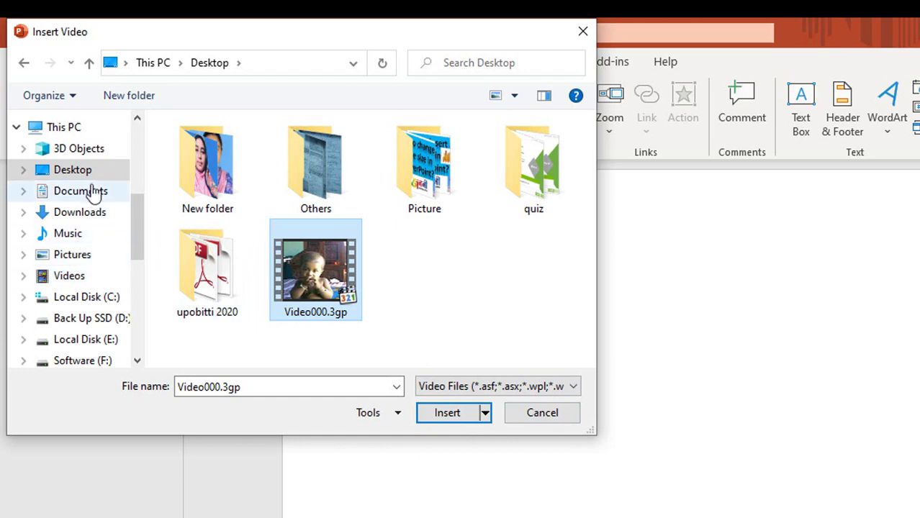
click(84, 211)
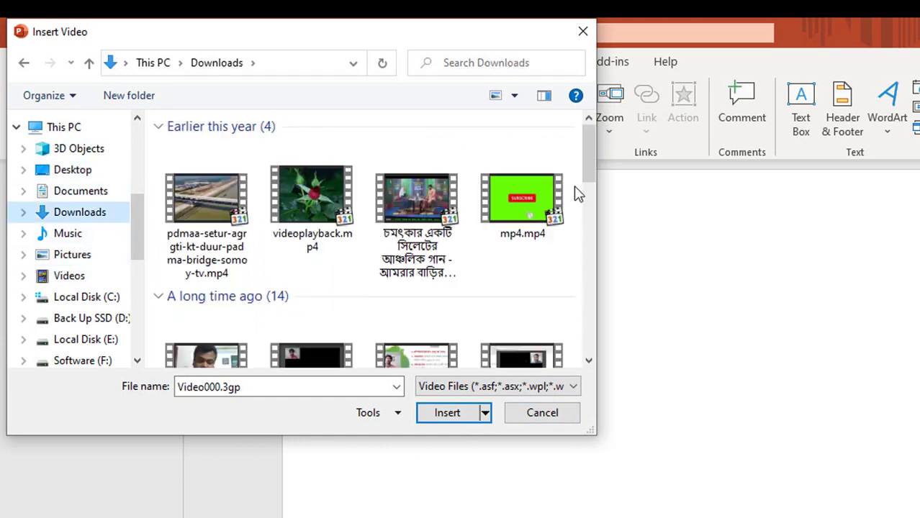
click(311, 202)
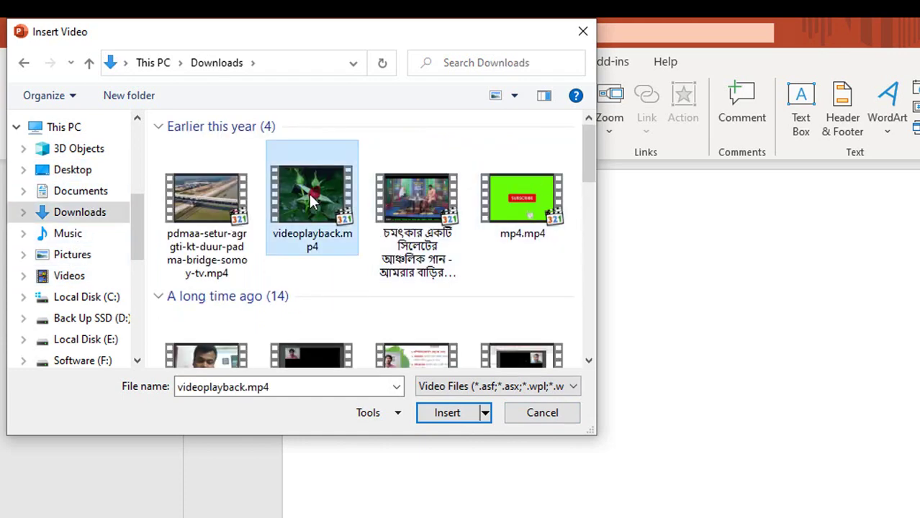
click(447, 413)
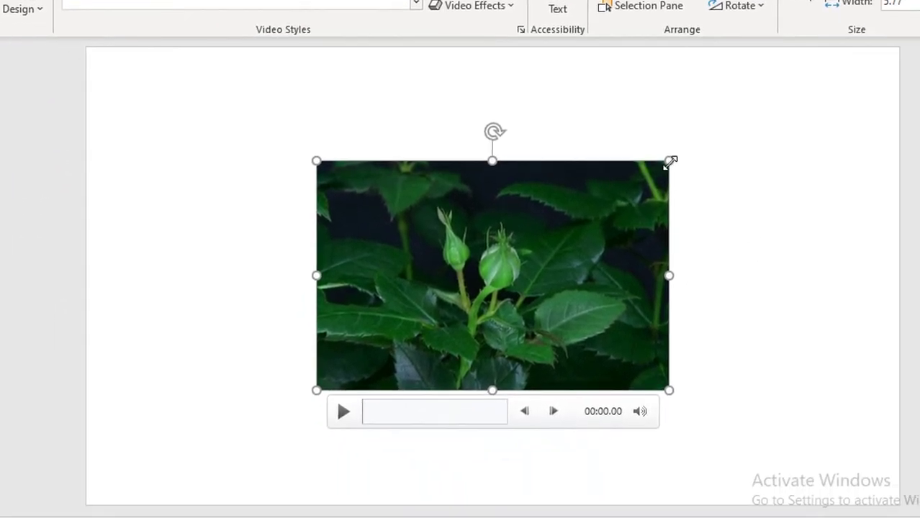
Resize the video to 7.64 inches wide, center it on the slide, and briefly preview it
drag(669, 162, 780, 127)
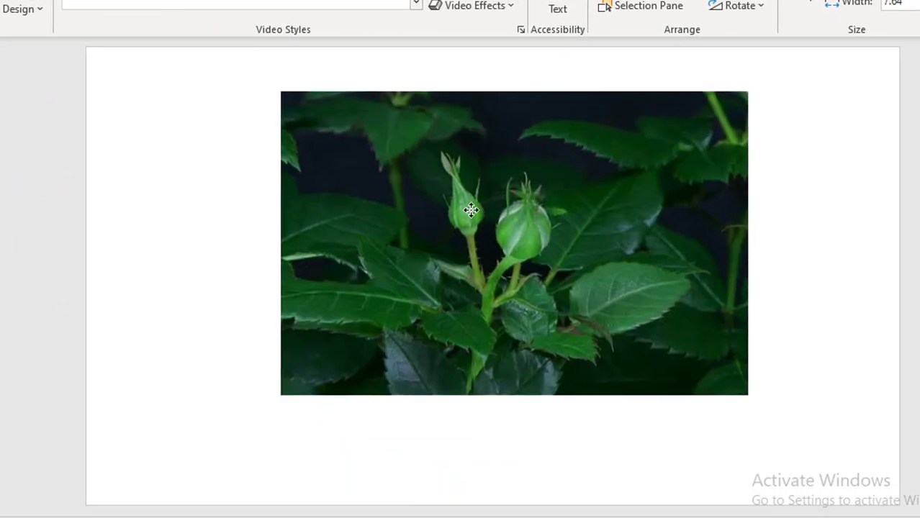
drag(470, 211, 449, 219)
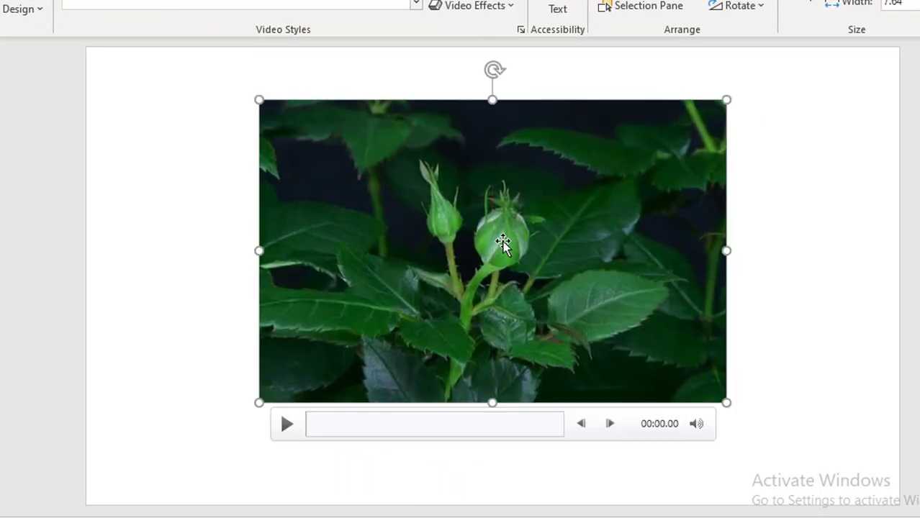
click(285, 426)
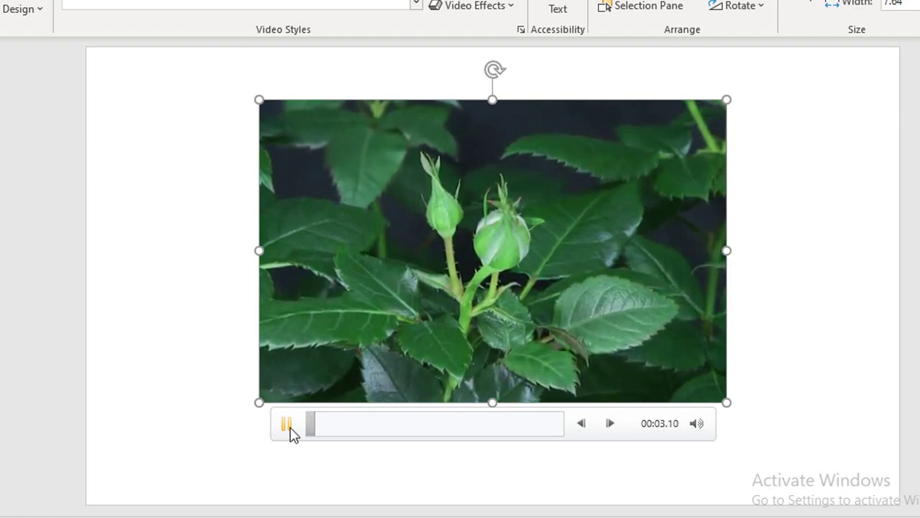
click(290, 426)
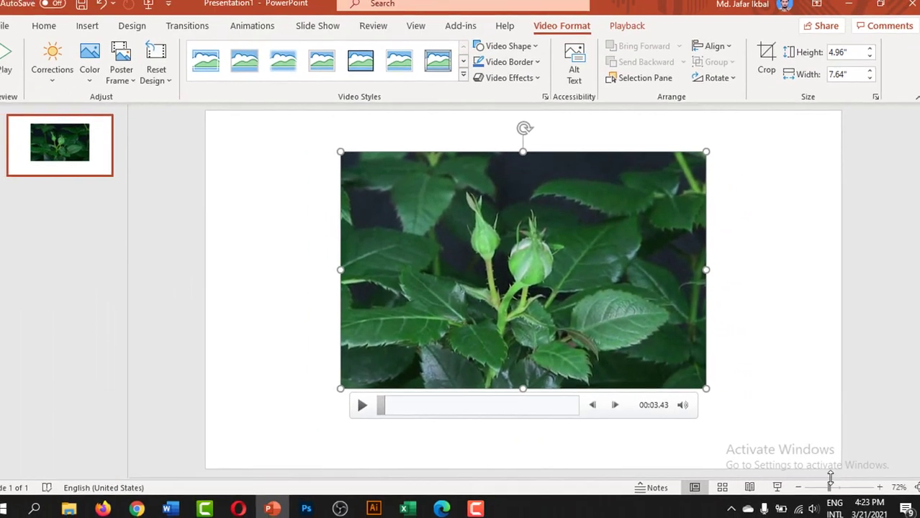
click(774, 485)
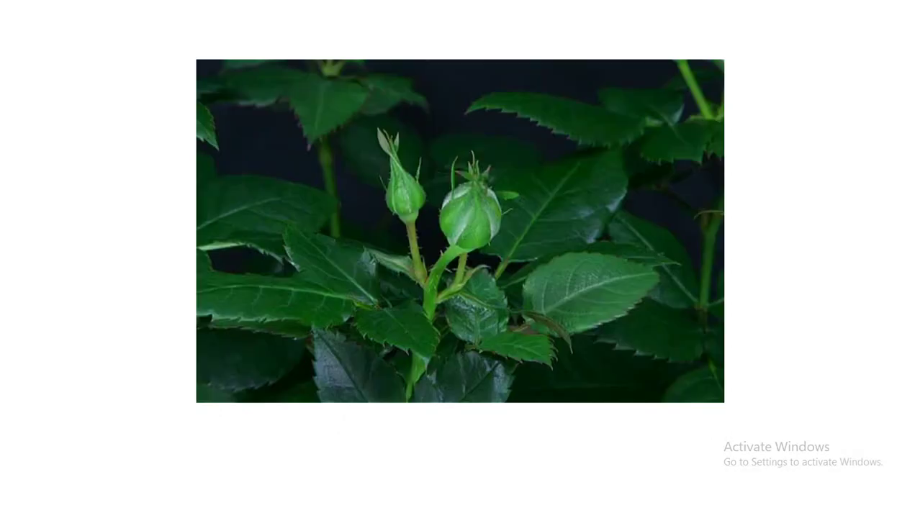
click(708, 298)
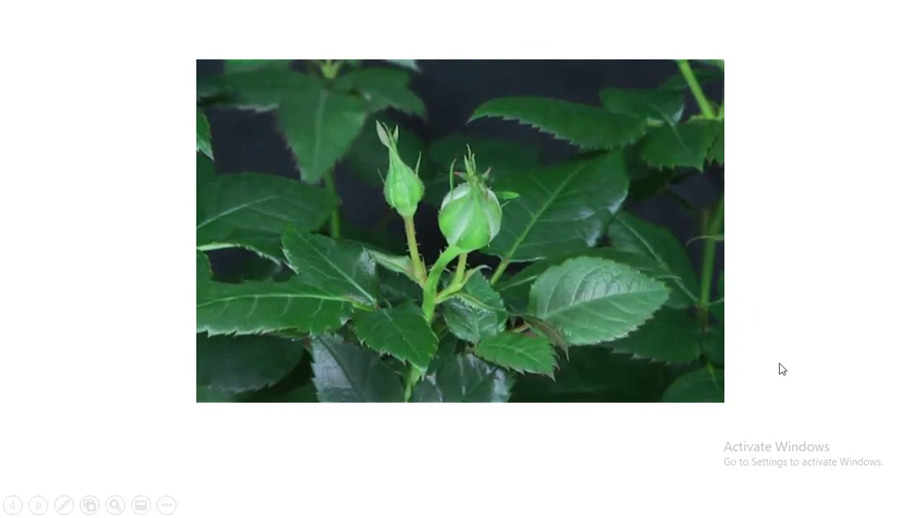
key(Escape)
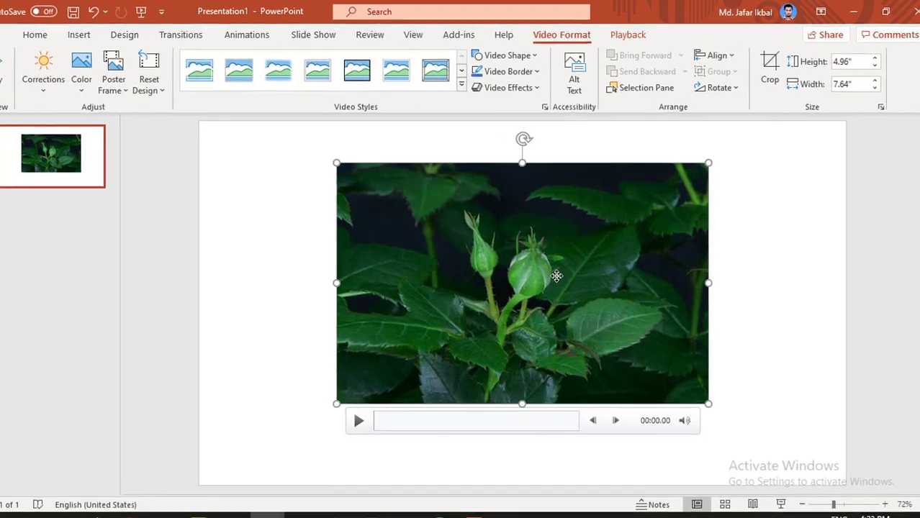
Open the Trim Video dialog for videoplayback from the video's shortcut menu
right_click(560, 184)
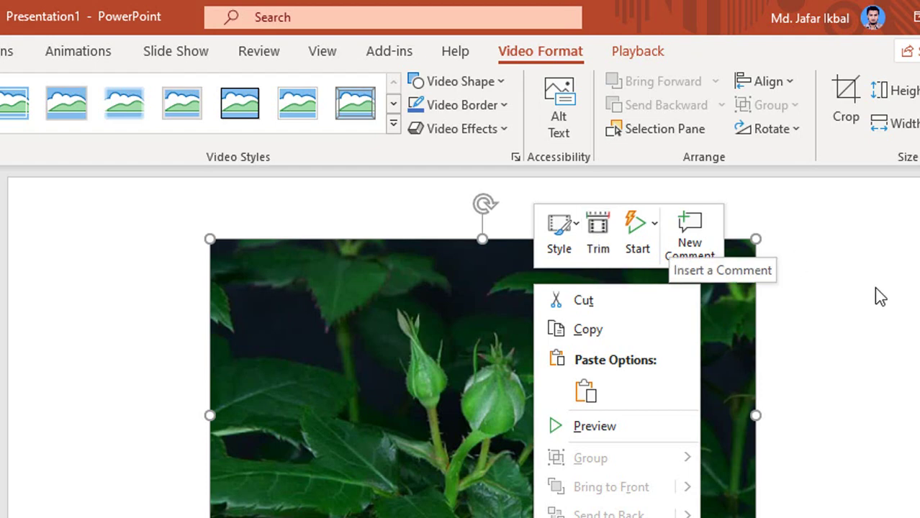
key(Escape)
click(636, 53)
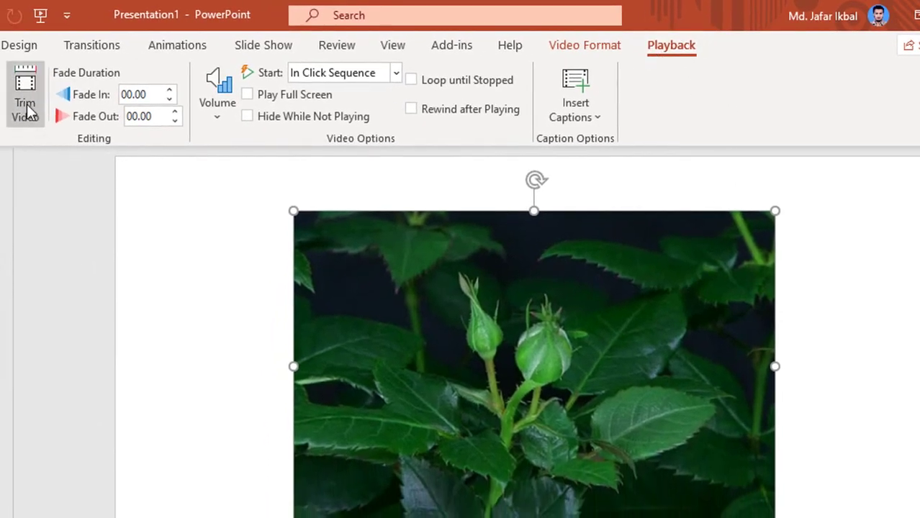
right_click(549, 341)
click(606, 203)
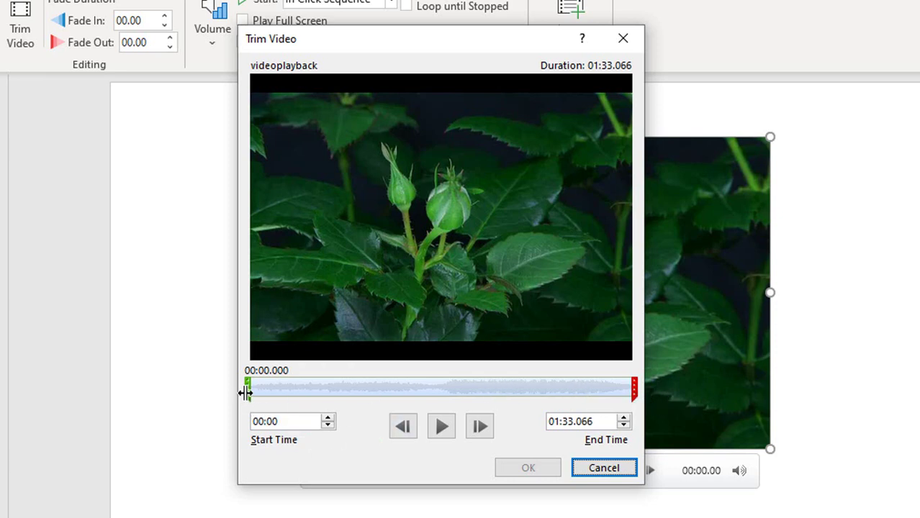
Trim the video to start at 00:18.846 and end at 01:03.244
drag(245, 393, 325, 388)
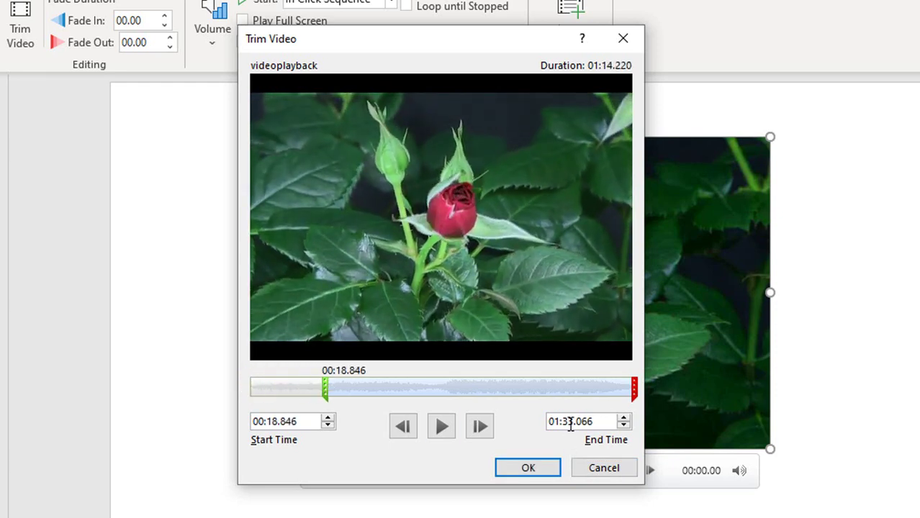
mouse_move(634, 389)
mouse_down()
mouse_move(456, 398)
mouse_move(511, 394)
mouse_up()
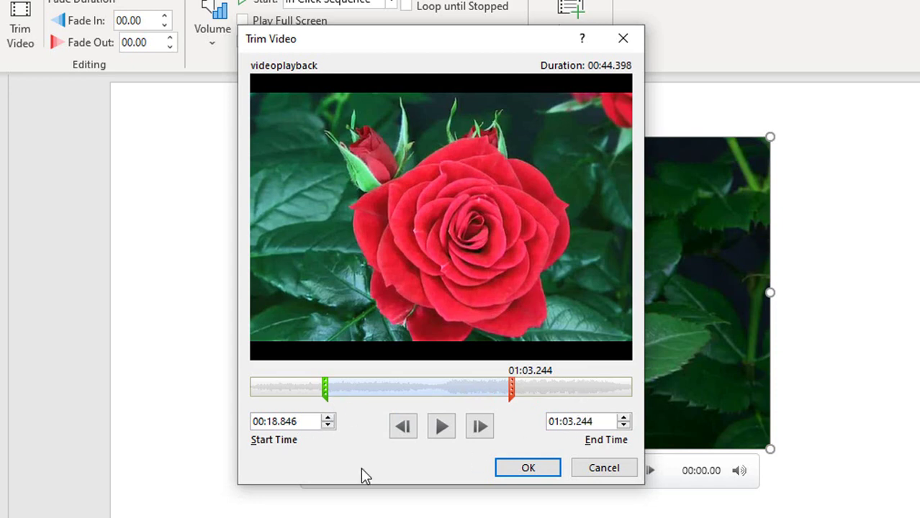
click(536, 470)
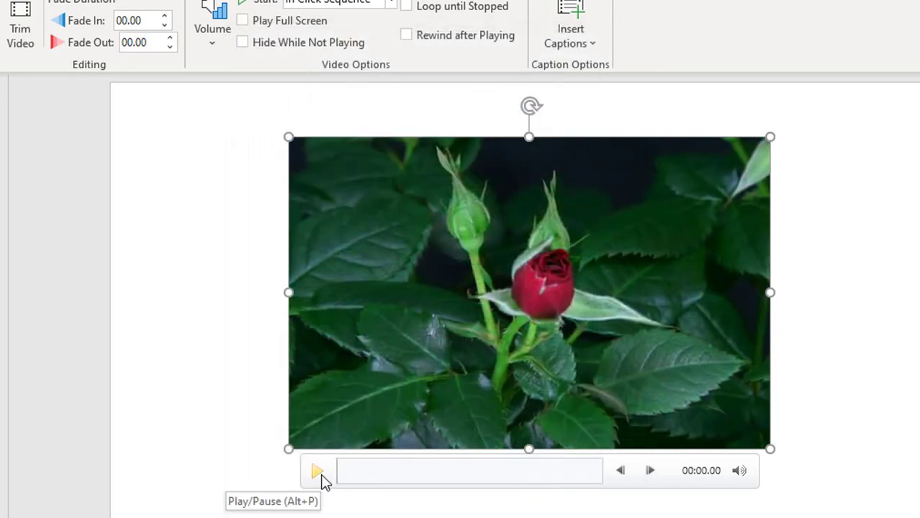
click(321, 475)
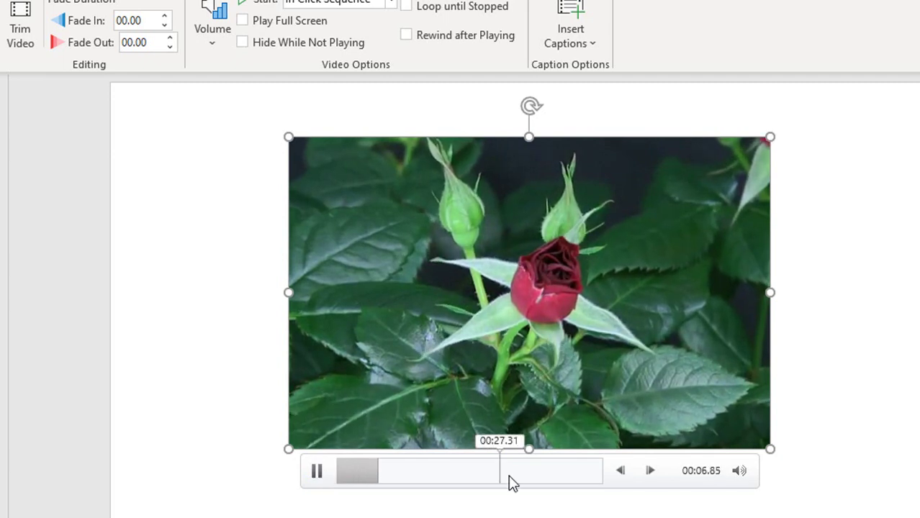
click(485, 475)
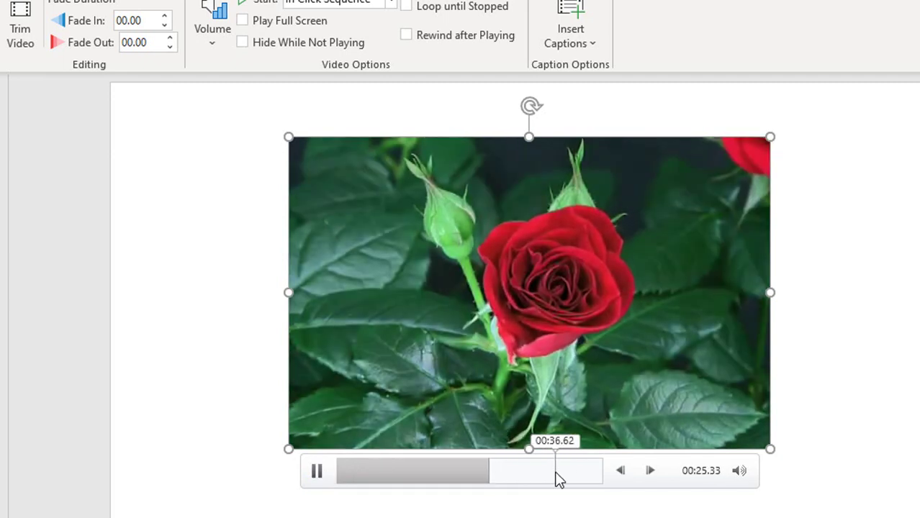
click(554, 471)
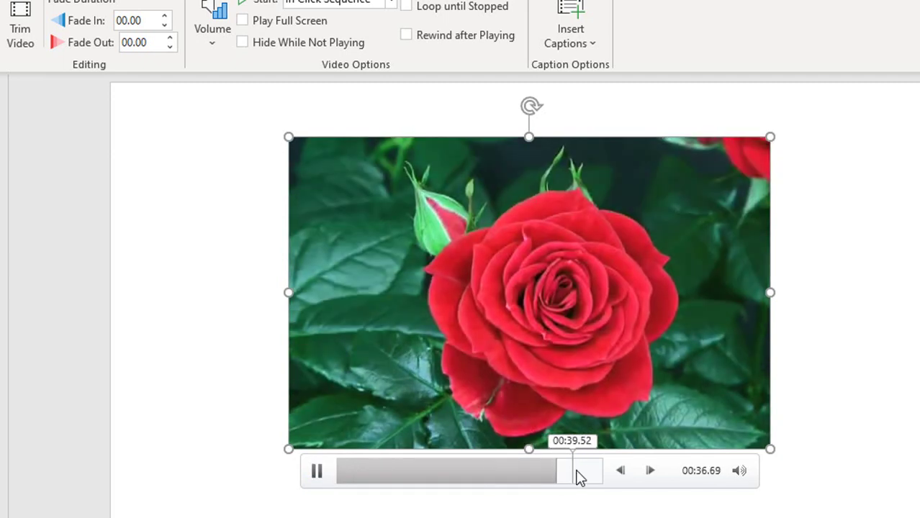
click(583, 475)
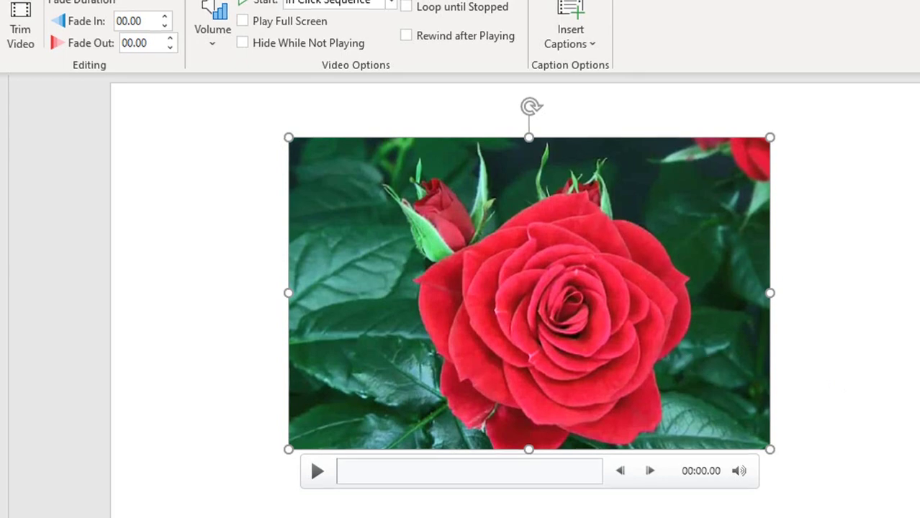
Show the video's Playback settings and launch the slide show to watch the trimmed video
click(573, 43)
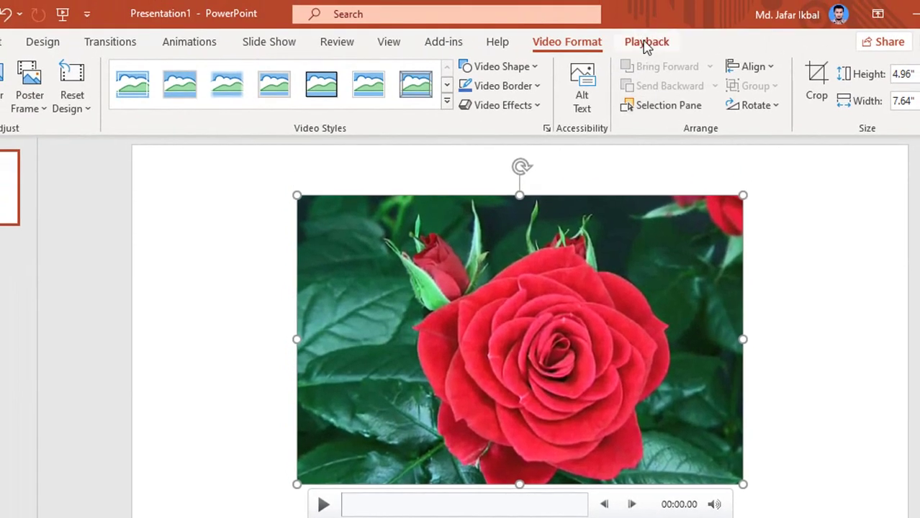
click(647, 42)
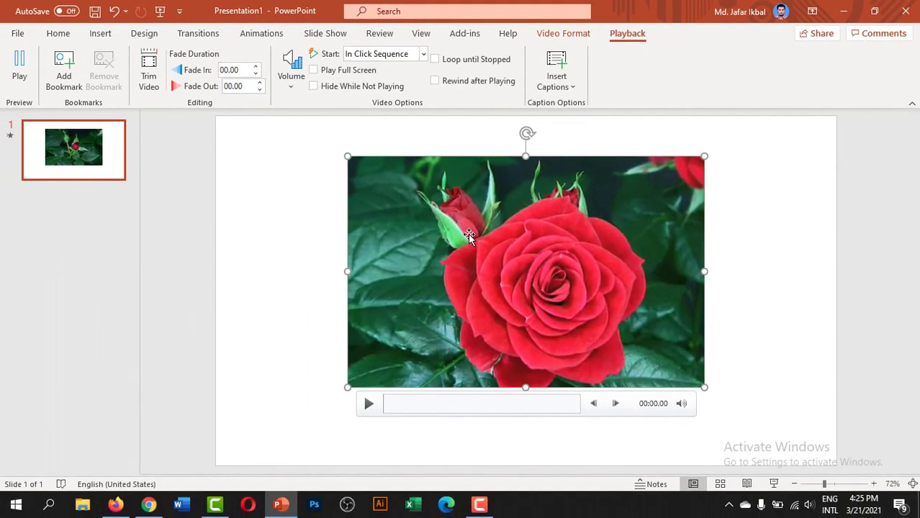
click(774, 487)
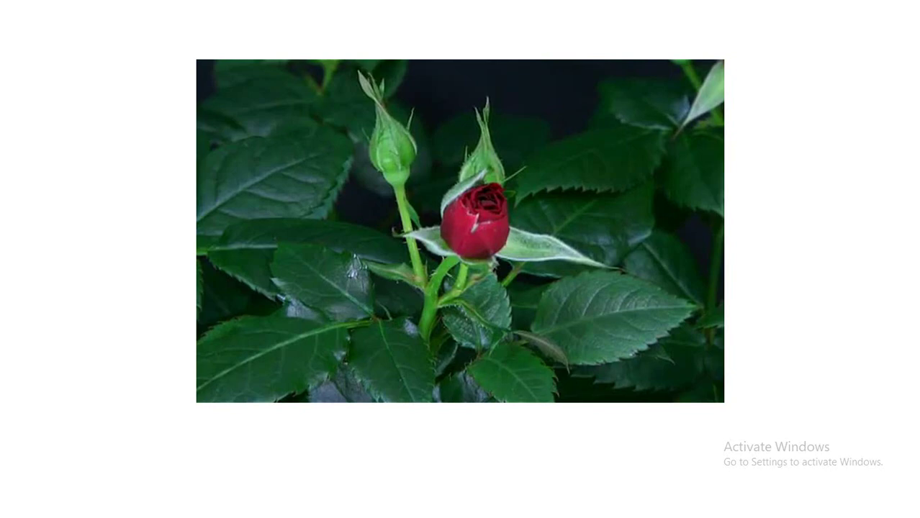
Exit the show, turn on Hide While Not Playing, and restart the slide show
key(Escape)
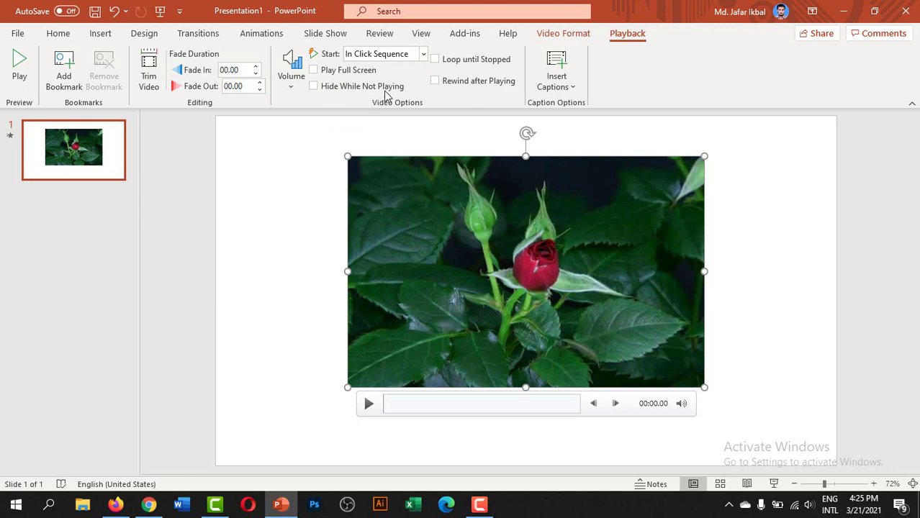
click(314, 86)
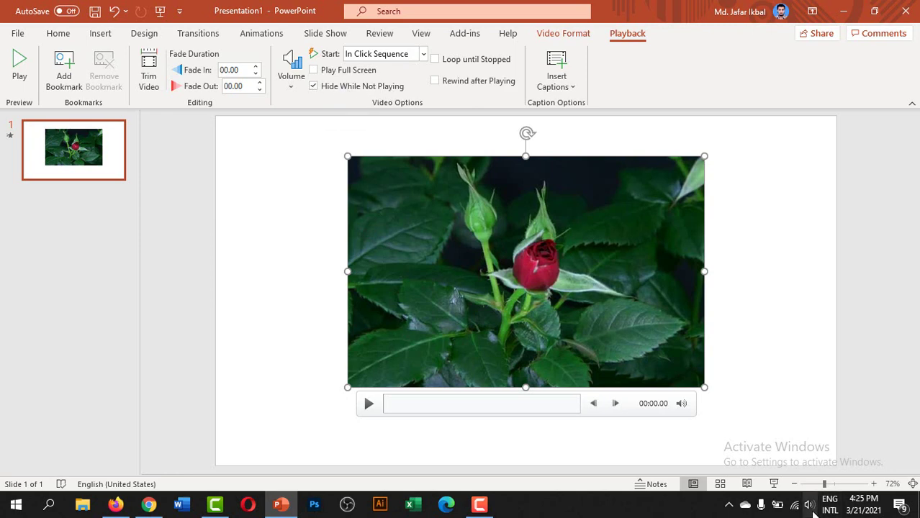
click(775, 485)
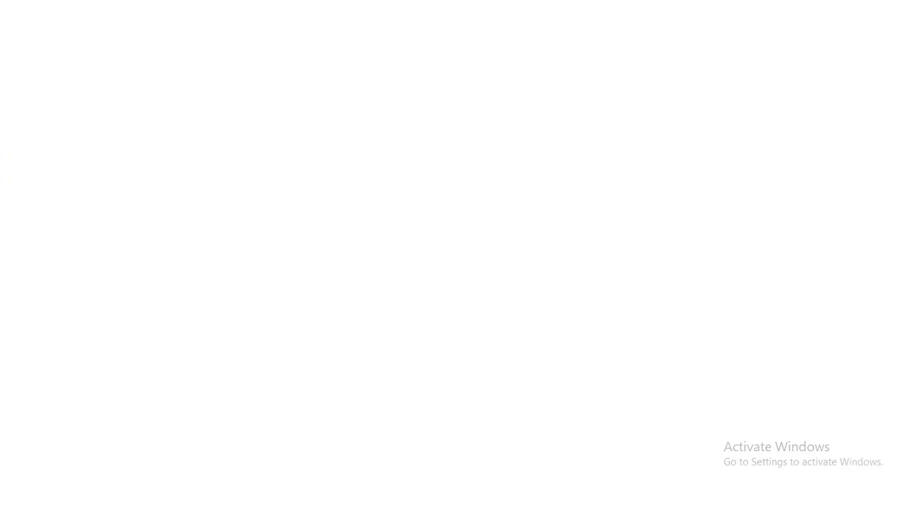
Play the hidden rose video in the slide show, then return to Normal view
click(696, 263)
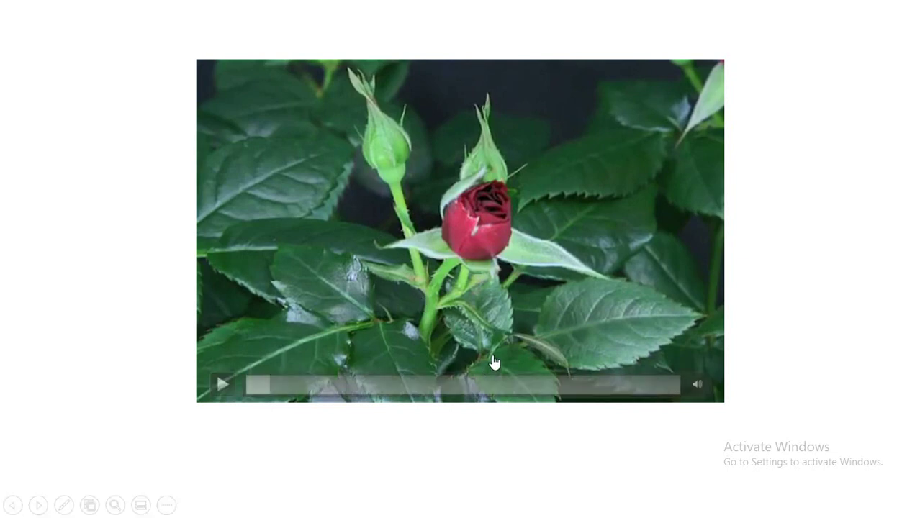
key(Escape)
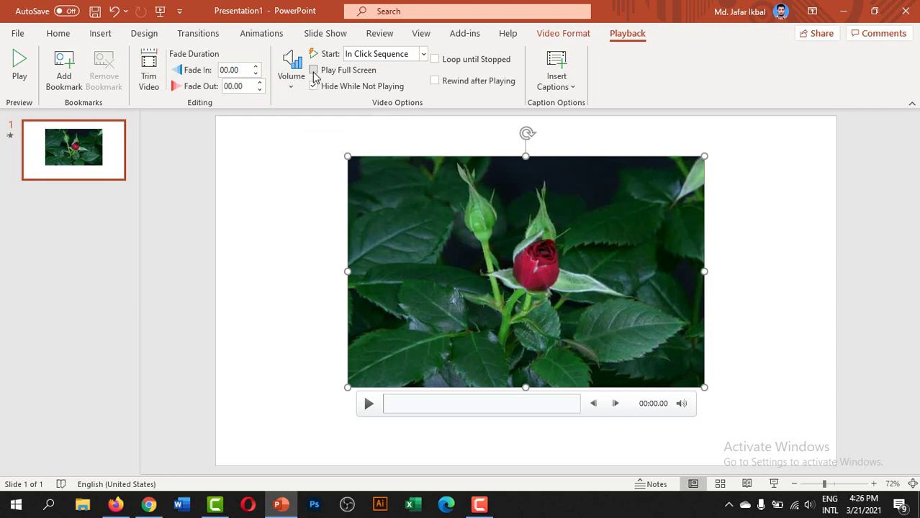
Leave Play Full Screen off, keep Start as In Click Sequence, and uncheck Hide While Not Playing
click(314, 70)
click(423, 54)
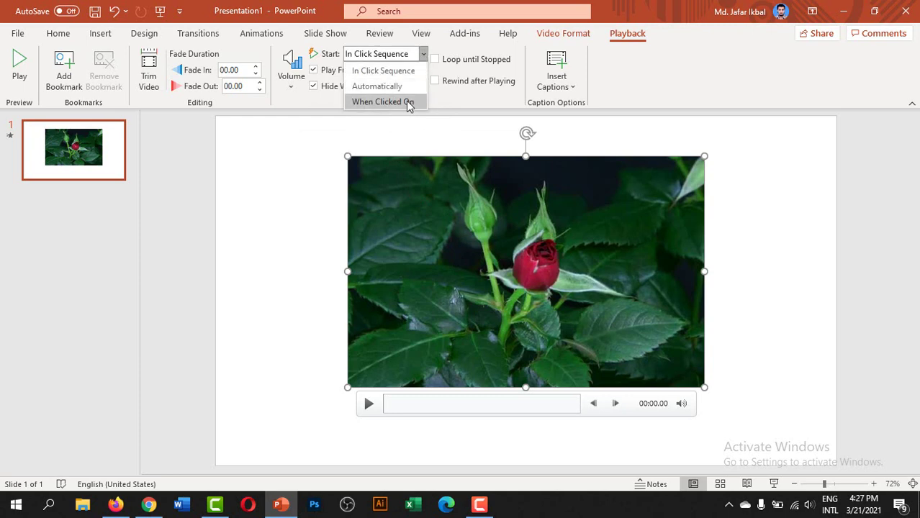
click(424, 55)
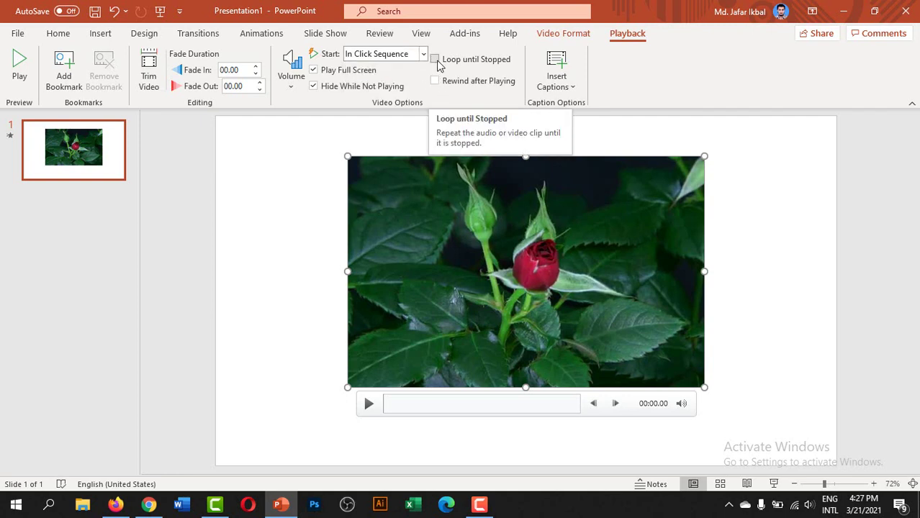
click(314, 71)
click(320, 87)
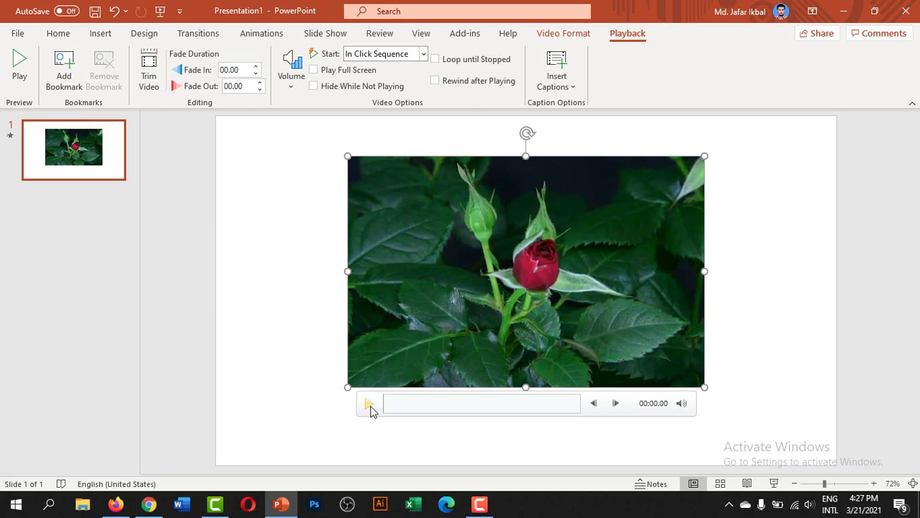
Preview the video on the slide, pause it, and rewind to the start
click(369, 405)
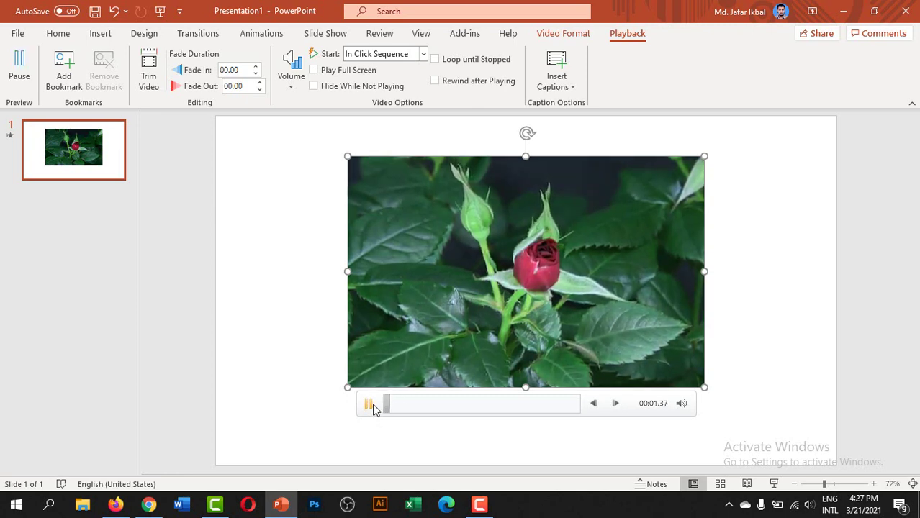
click(372, 407)
click(385, 413)
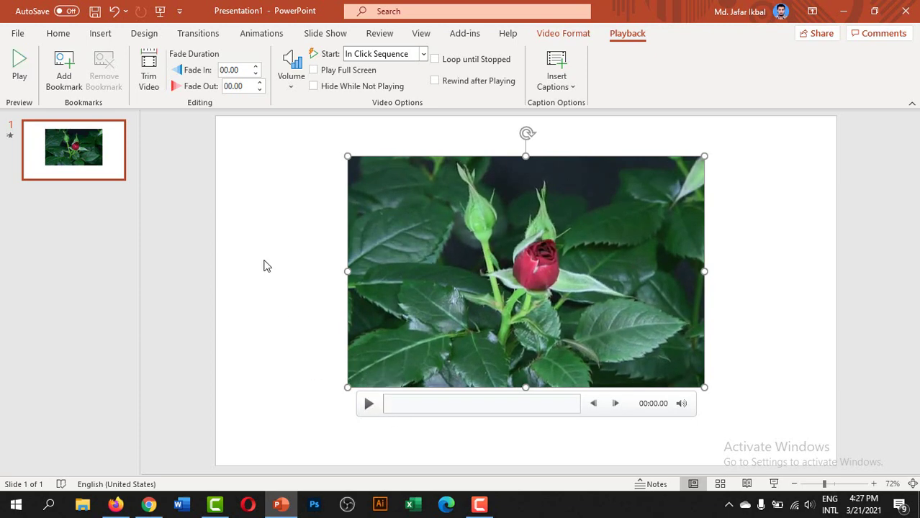
Set the video's Fade In to 10.00 seconds and check it in the slide show
double_click(255, 67)
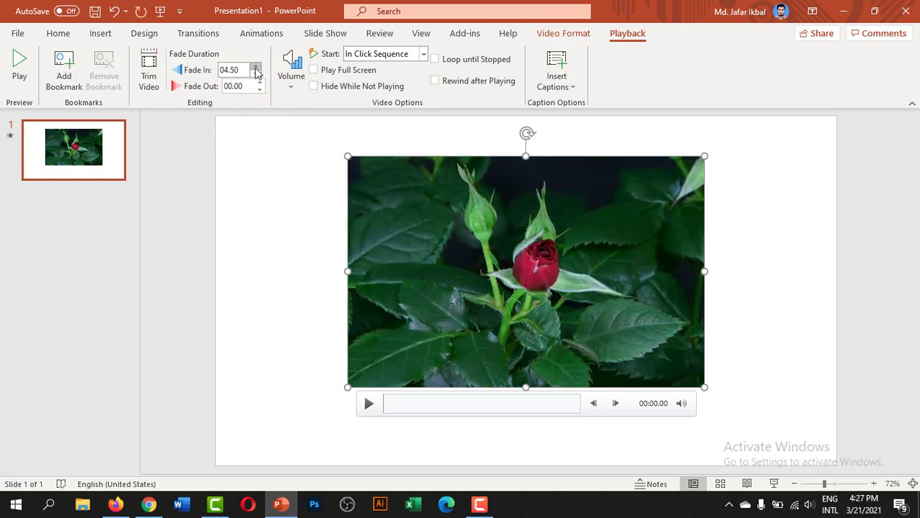
double_click(255, 67)
click(773, 484)
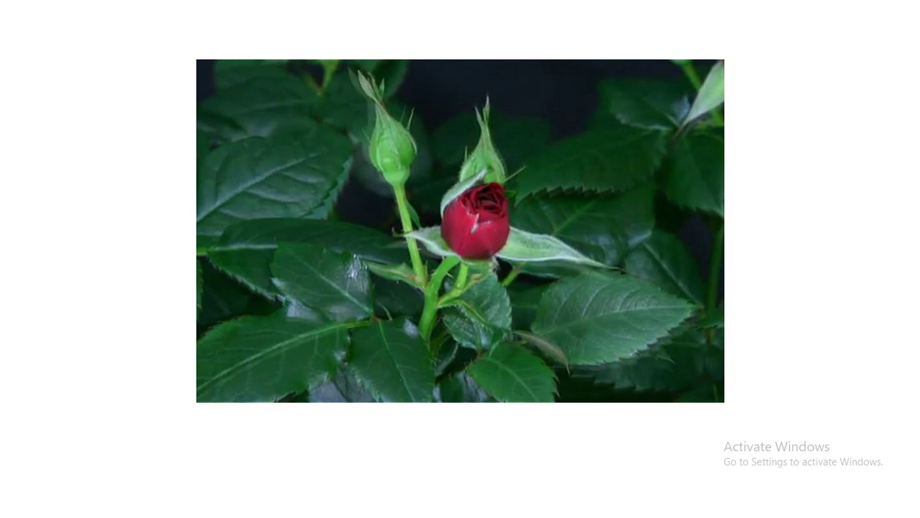
mouse_move(544, 312)
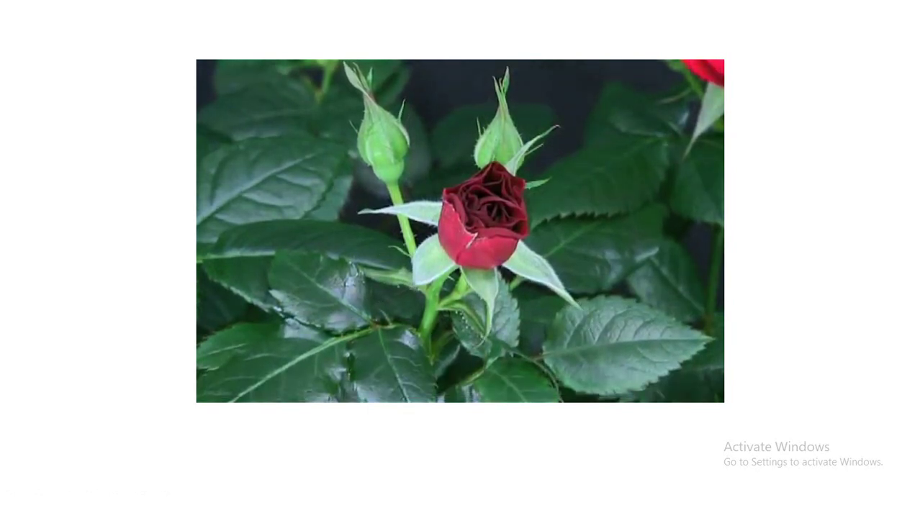
key(Escape)
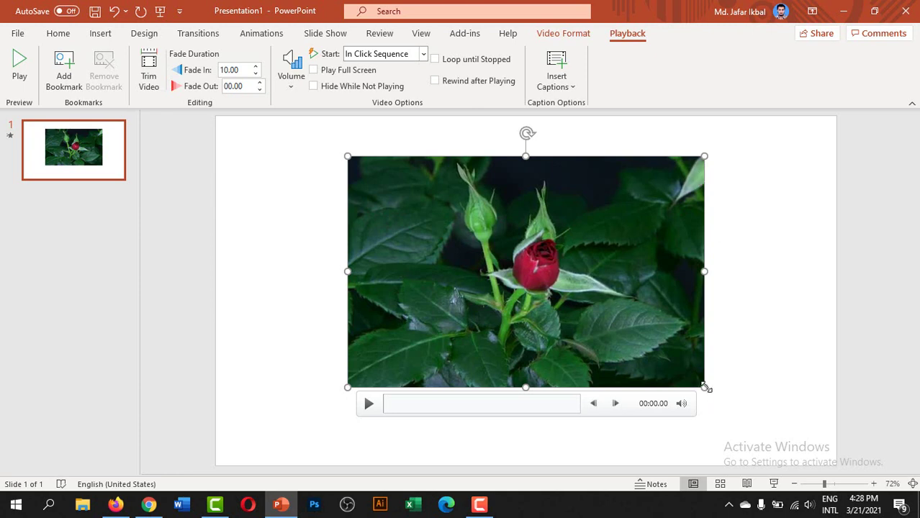
Enlarge the rose video from its bottom-right corner and move it to the slide's centre
drag(705, 388, 744, 413)
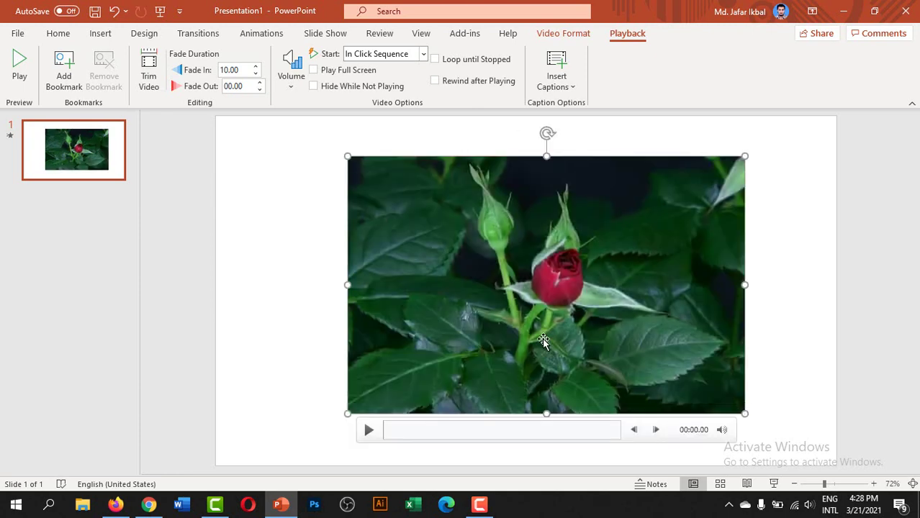
drag(554, 340, 539, 340)
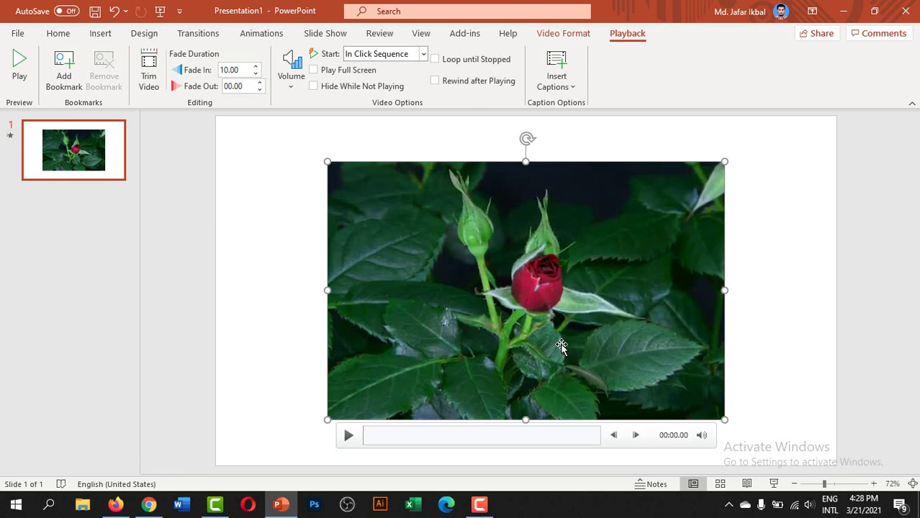
click(794, 162)
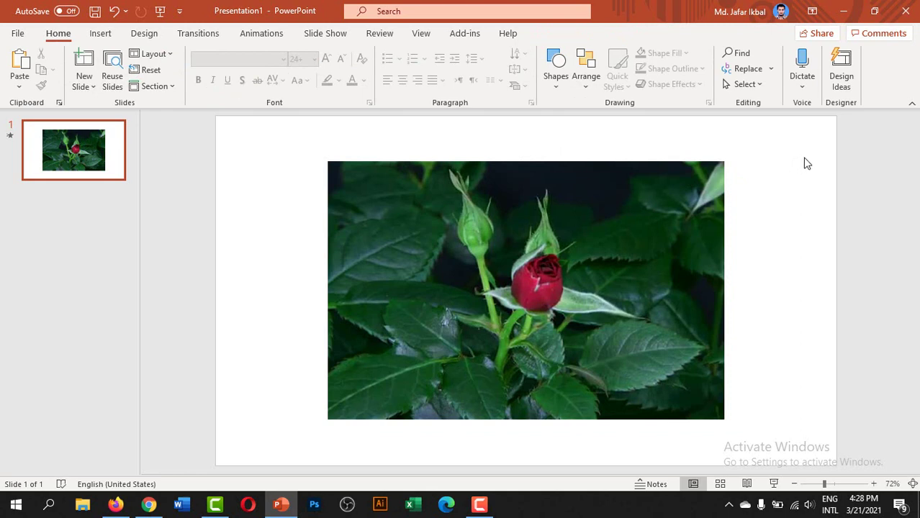
mouse_move(616, 263)
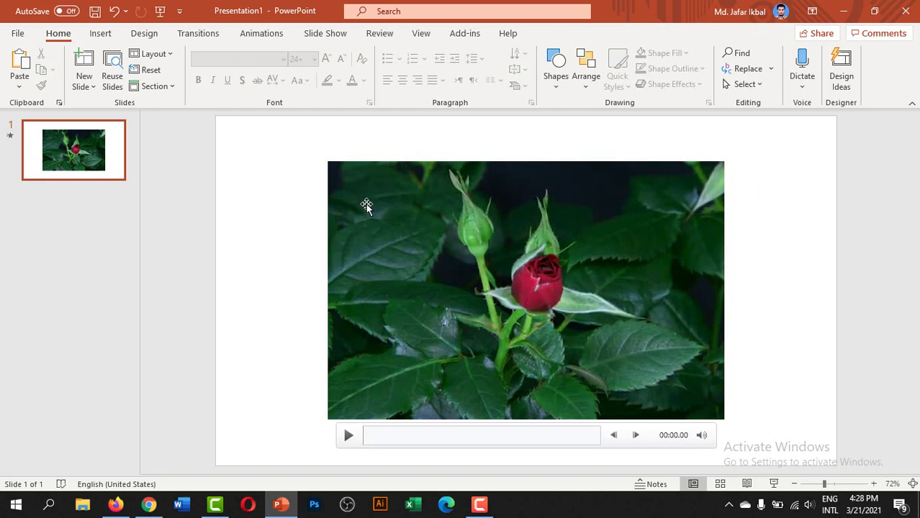
Draw a text box over the video's upper right and type the caption
click(100, 35)
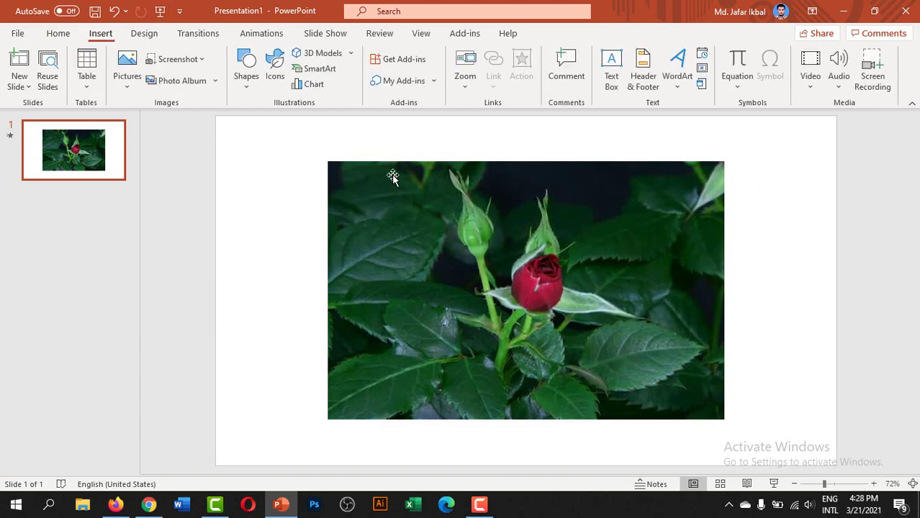
click(611, 72)
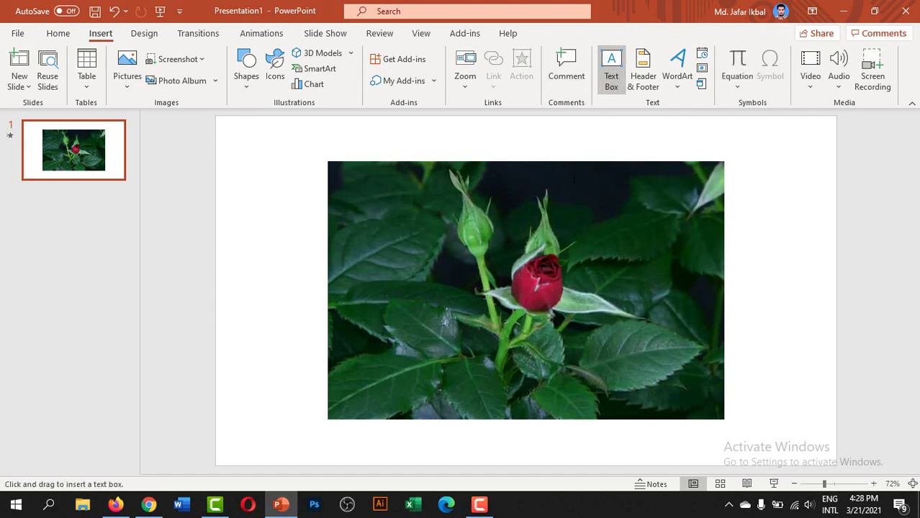
drag(574, 180, 705, 213)
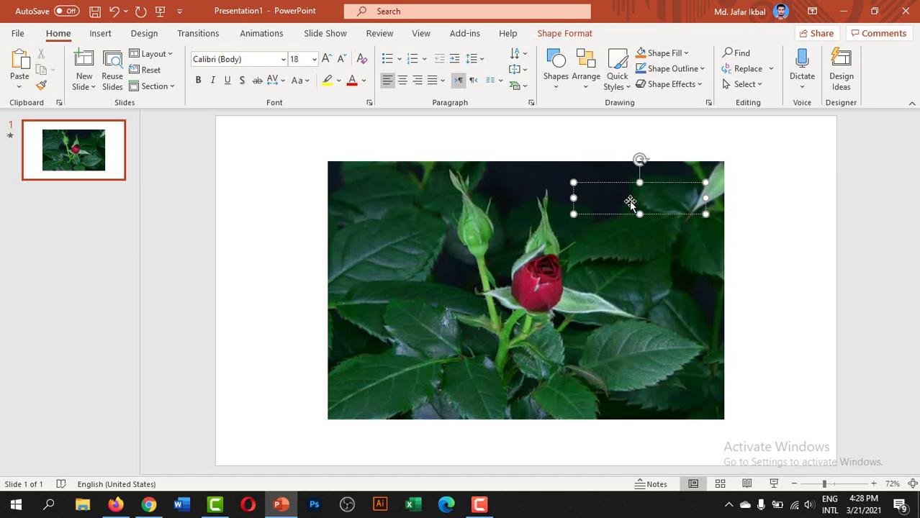
text(Flower)
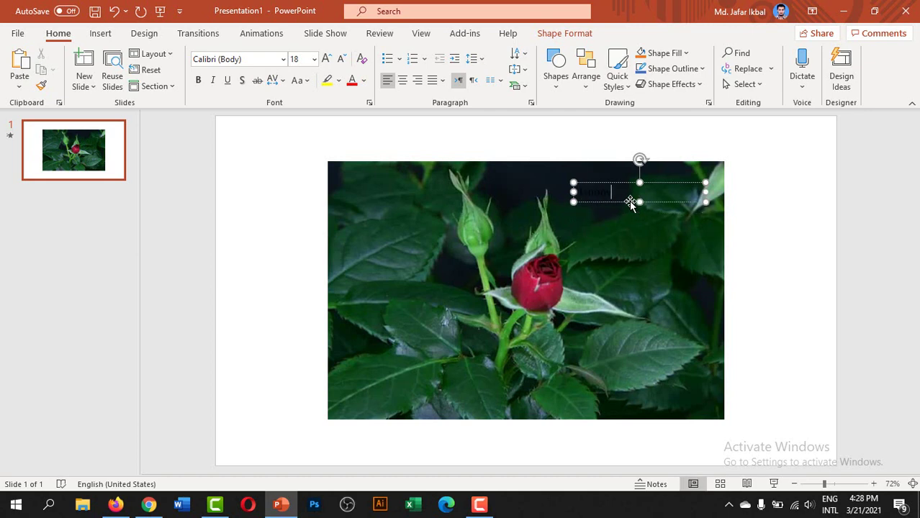
text( Rose)
Make the caption text white and centred in its box
key(ctrl+a)
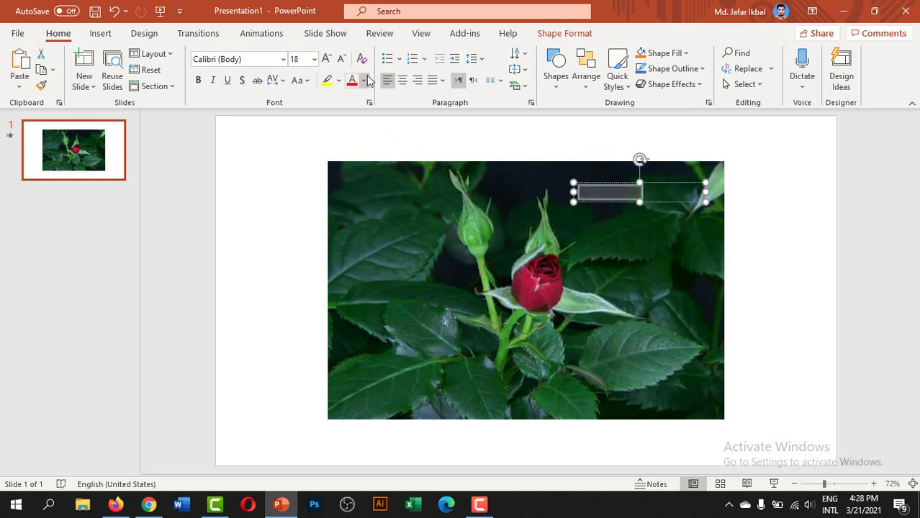
click(363, 81)
click(351, 116)
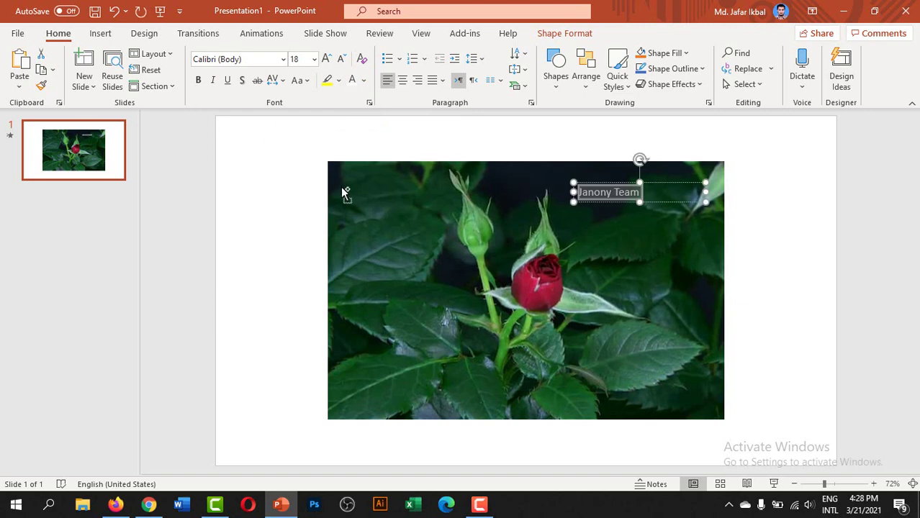
key(ctrl+e)
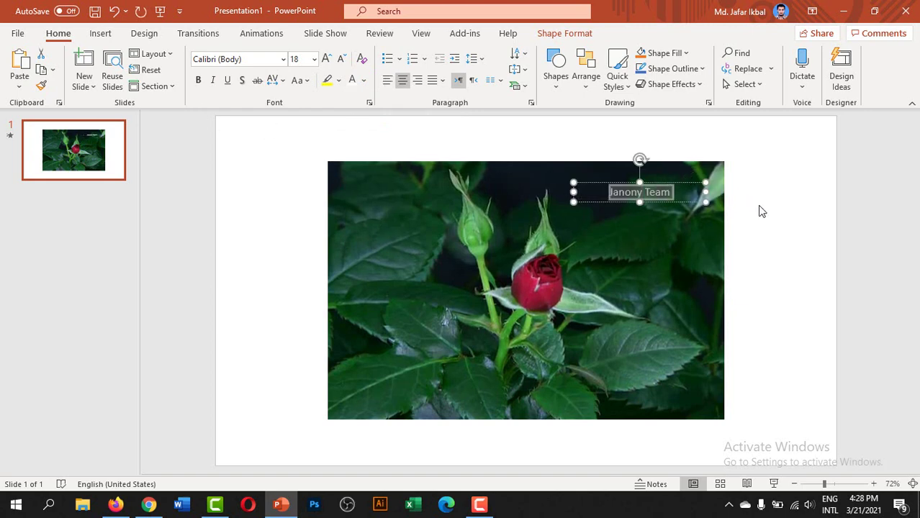
click(760, 213)
mouse_move(669, 199)
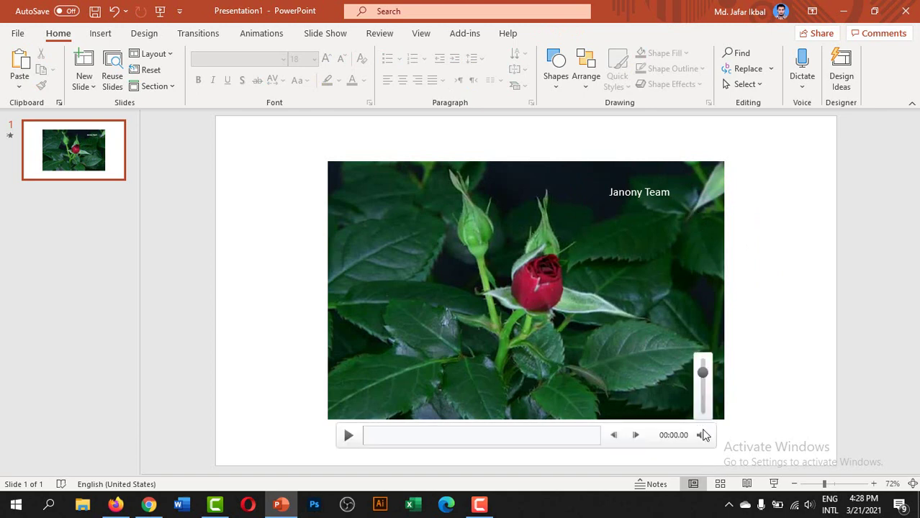
Preview the slide show, then turn Hide While Not Playing back on for the video
click(773, 484)
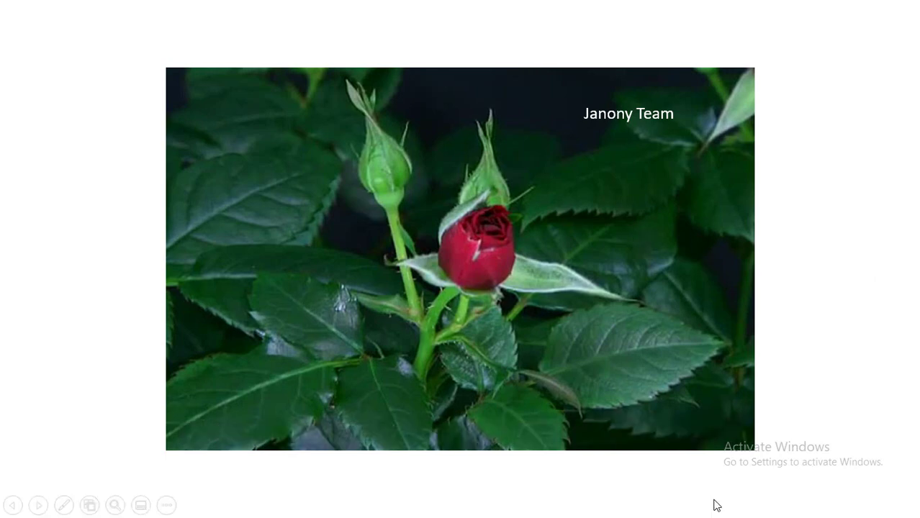
key(Escape)
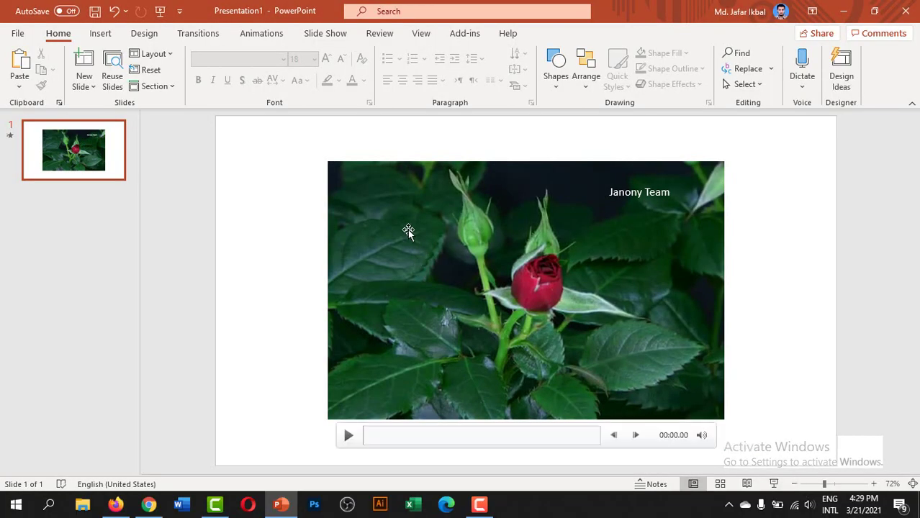
click(431, 240)
click(615, 34)
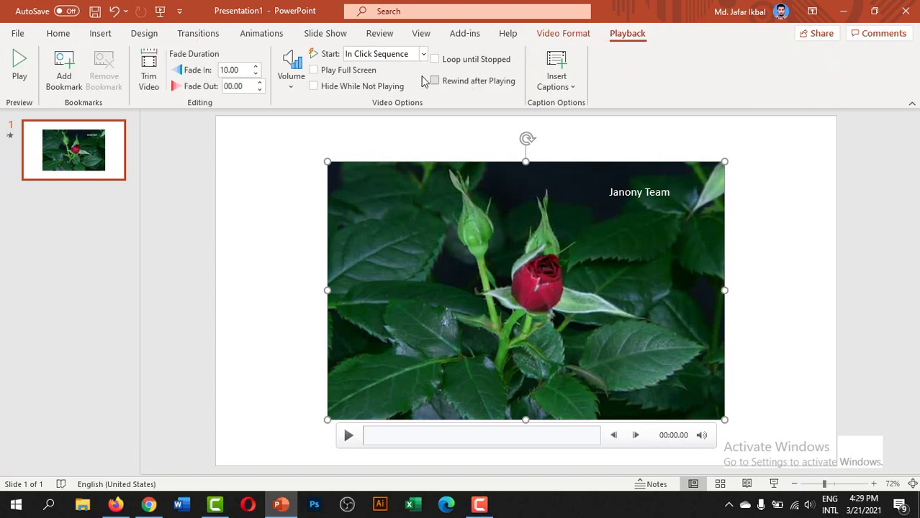
click(333, 88)
click(774, 484)
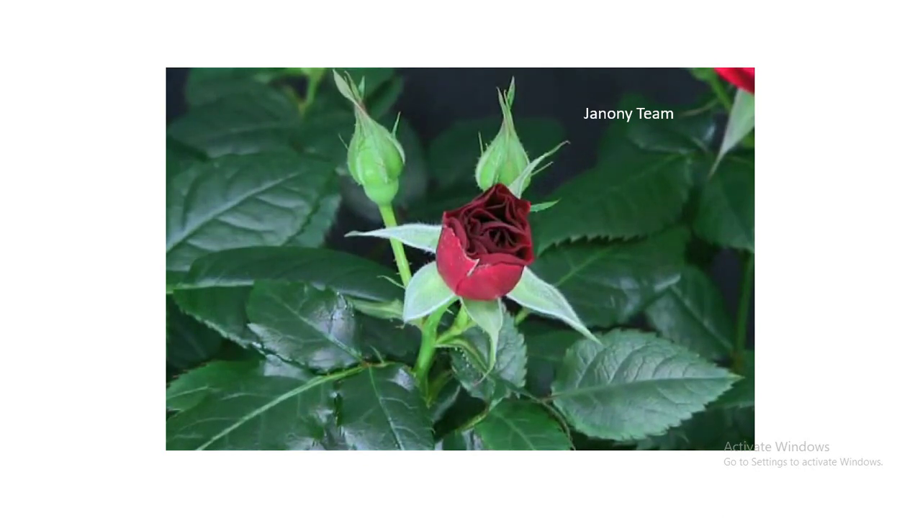
key(Escape)
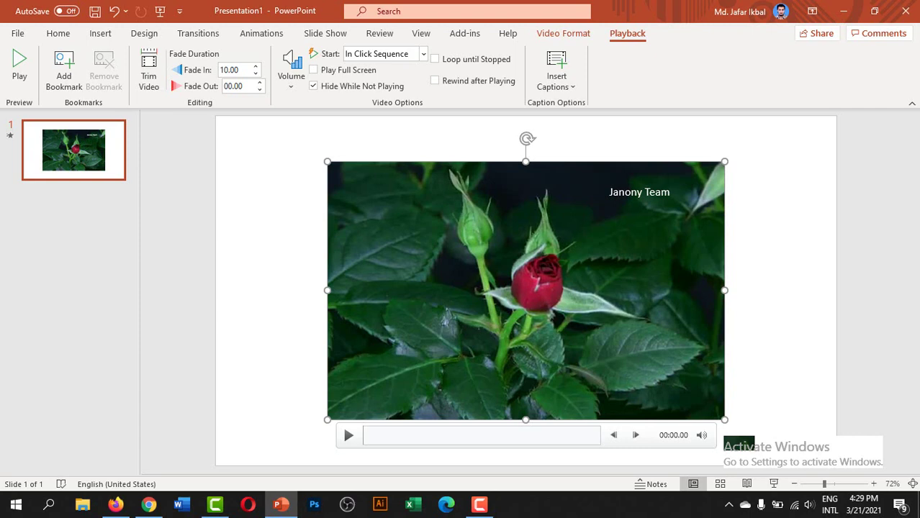